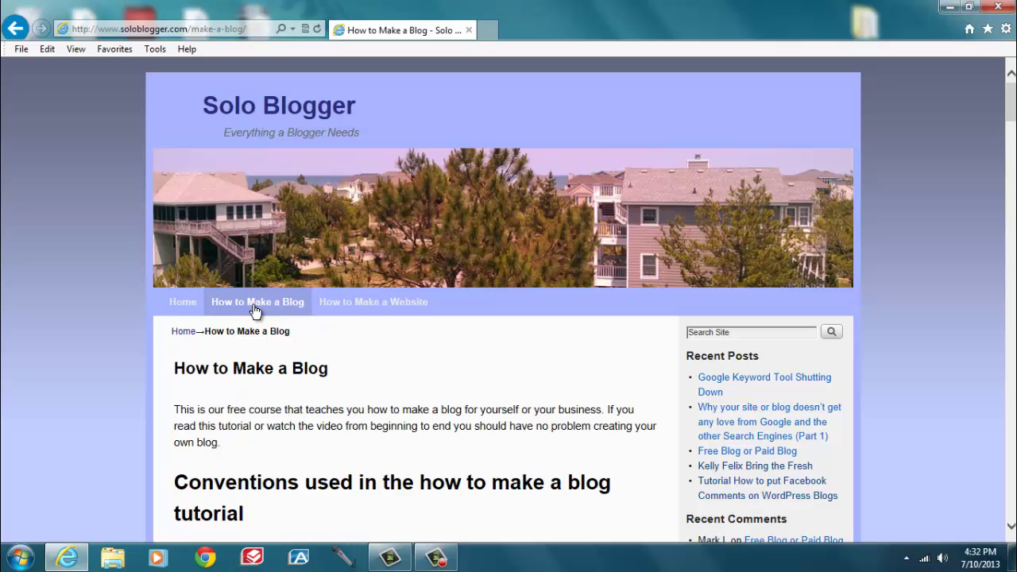
- Scroll the Solo Blogger 'How to Make a Blog' guide down to the Step 4 QuickInstall screenshots
{"action": "scroll", "coordinate": [254, 311], "scroll_direction": "down", "scroll_amount": 3}
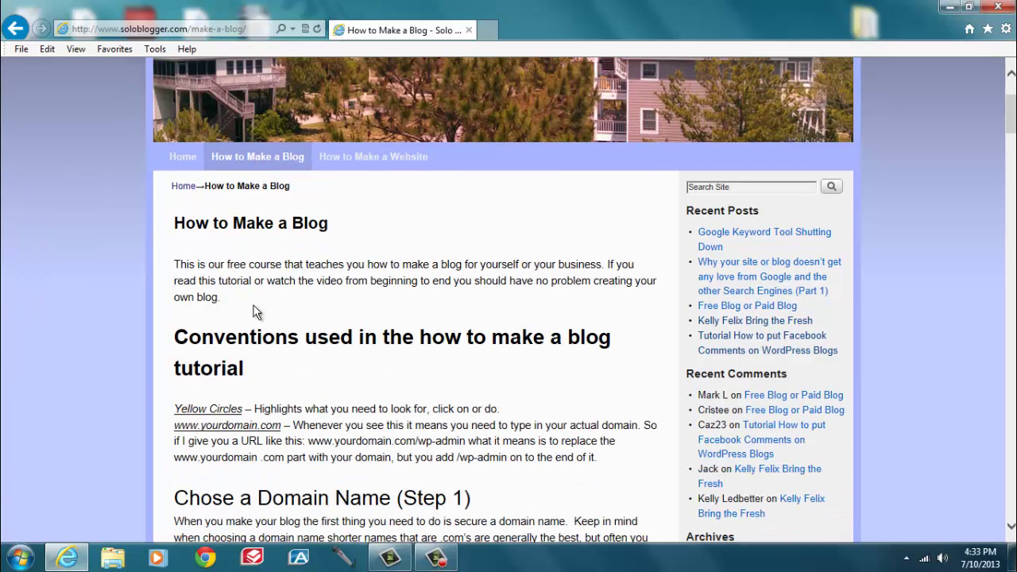
{"action": "scroll", "coordinate": [255, 312], "scroll_direction": "down", "scroll_amount": 11}
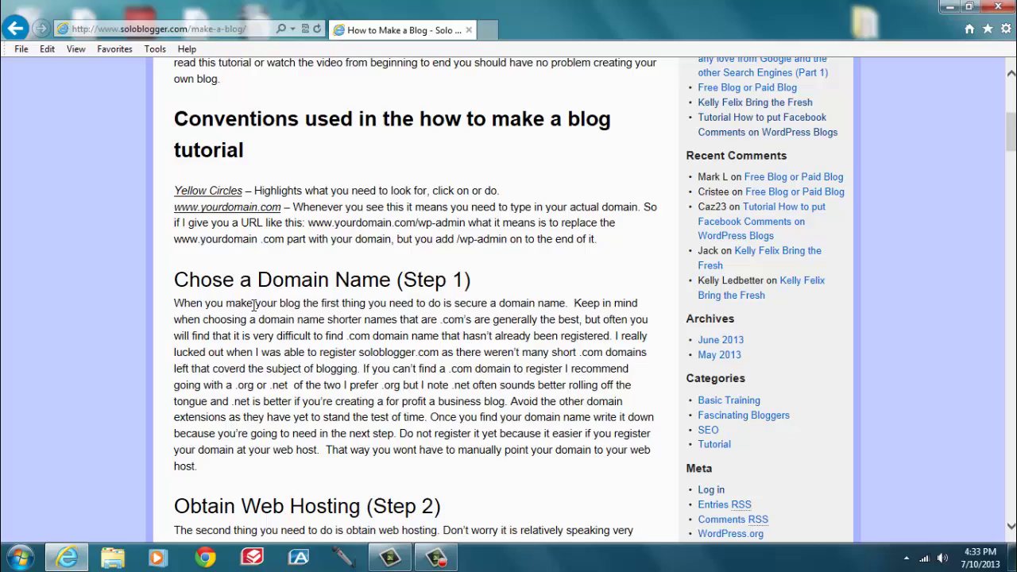
{"action": "scroll", "coordinate": [254, 312], "scroll_direction": "down", "scroll_amount": 12}
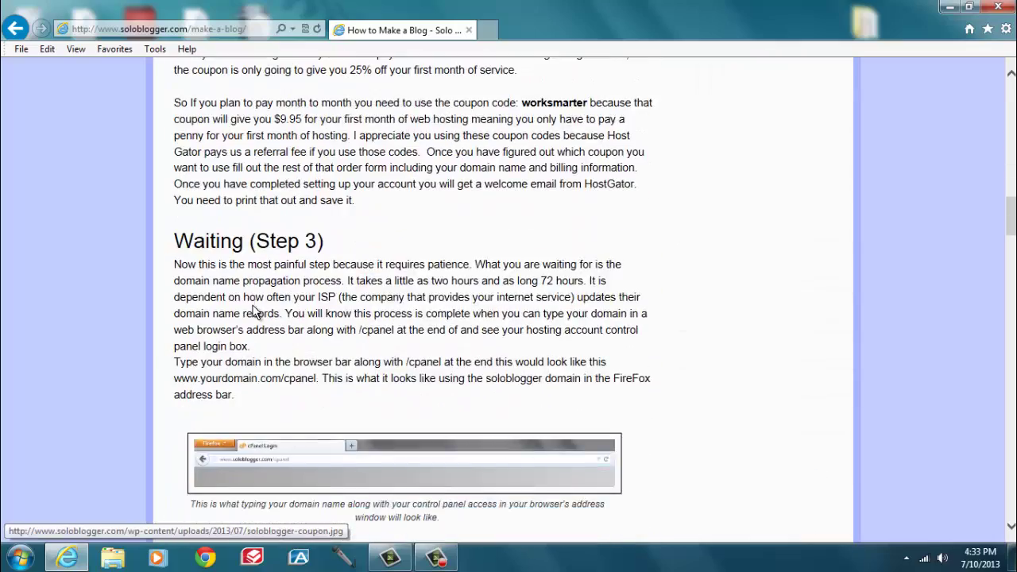
{"action": "scroll", "coordinate": [254, 312], "scroll_direction": "down", "scroll_amount": 18}
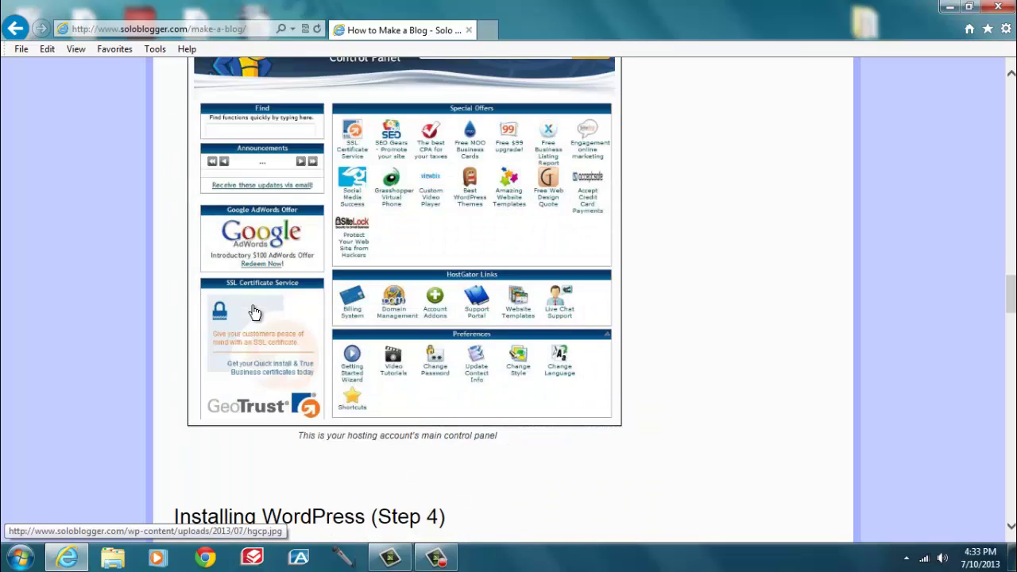
{"action": "scroll", "coordinate": [254, 311], "scroll_direction": "down", "scroll_amount": 12}
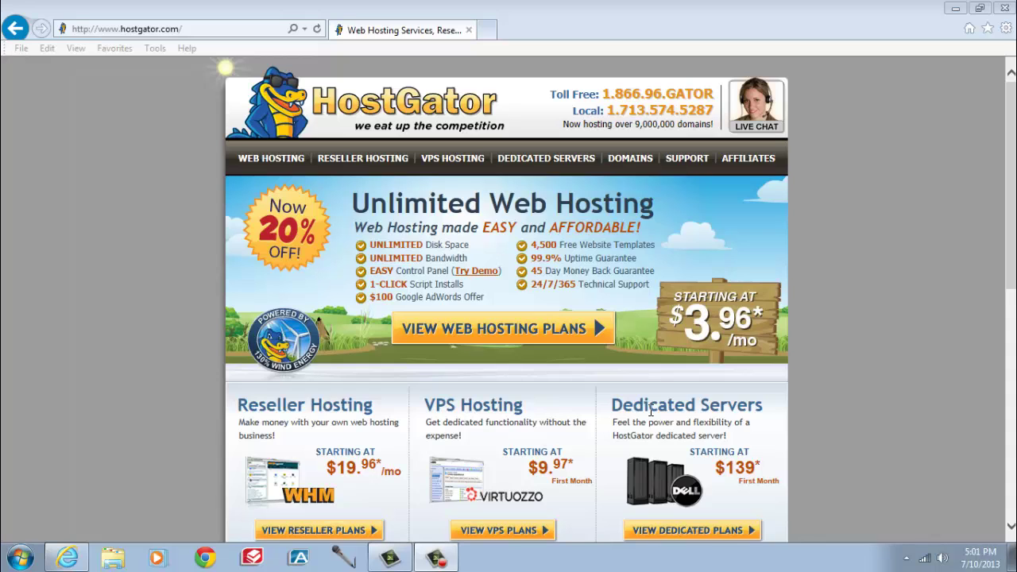
- Go to HostGator's web hosting plans and order the Baby Plan
{"action": "left_click", "coordinate": [527, 332]}
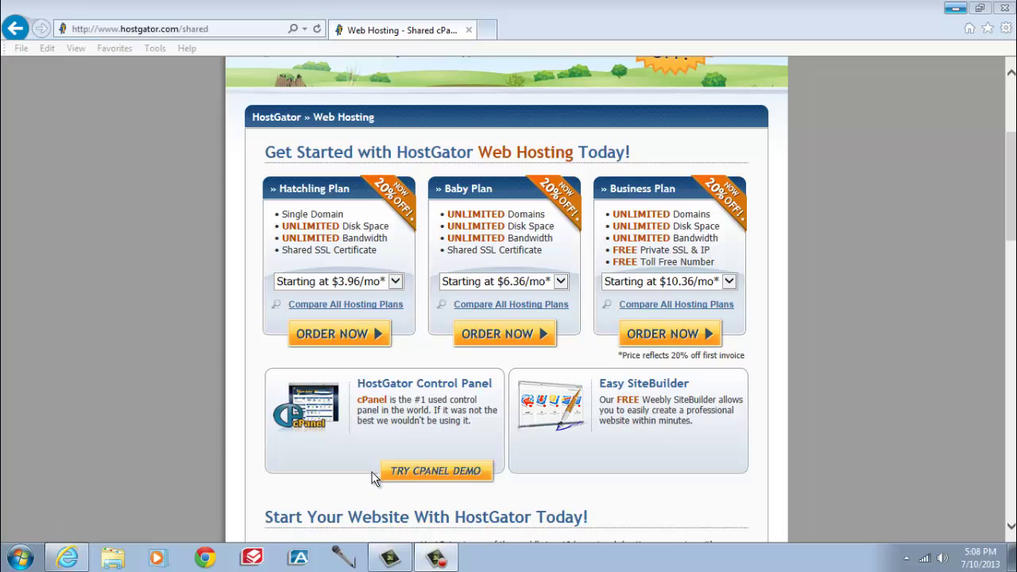
{"action": "left_click", "coordinate": [504, 334]}
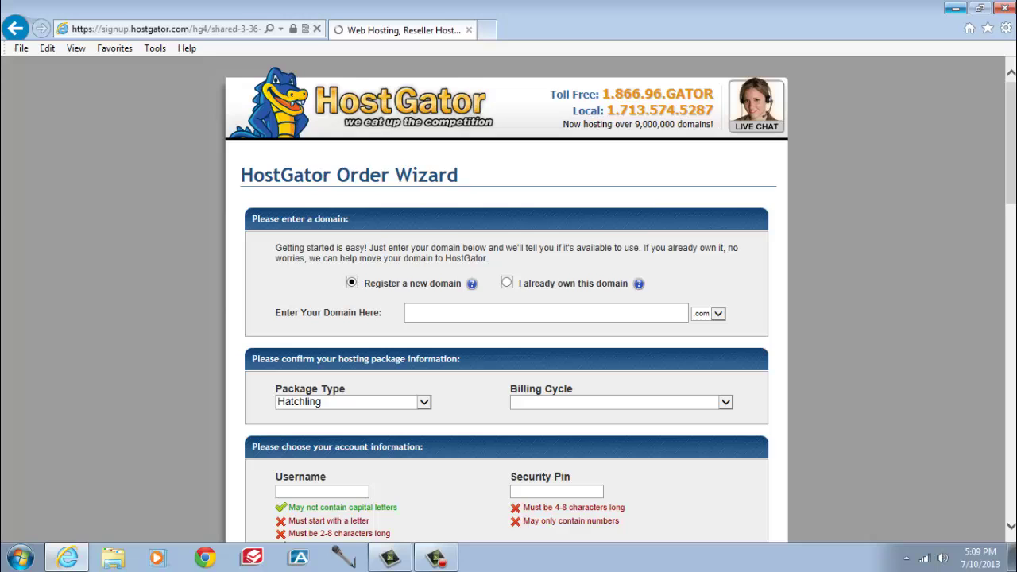
- Replace the SNAPPY coupon code with soloblogger and validate it
{"action": "left_click_drag", "start_coordinate": [1005, 108], "coordinate": [1002, 397]}
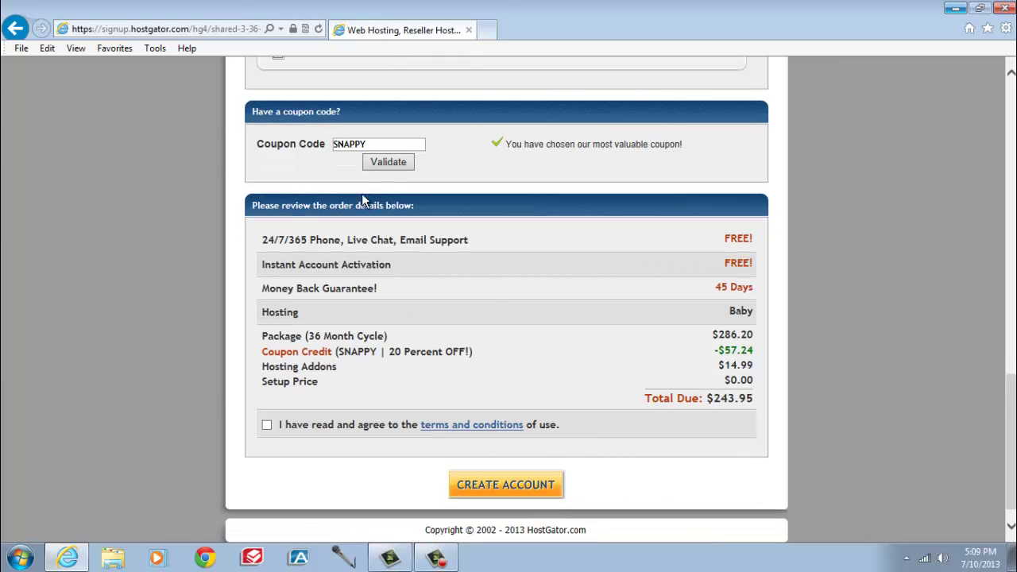
{"action": "left_click", "coordinate": [391, 143]}
{"action": "key", "text": "BackSpace"}
{"action": "key", "text": "BackSpace"}
{"action": "key", "text": "BackSpace"}
{"action": "key", "text": "BackSpace"}
{"action": "key", "text": "BackSpace"}
{"action": "key", "text": "BackSpace"}
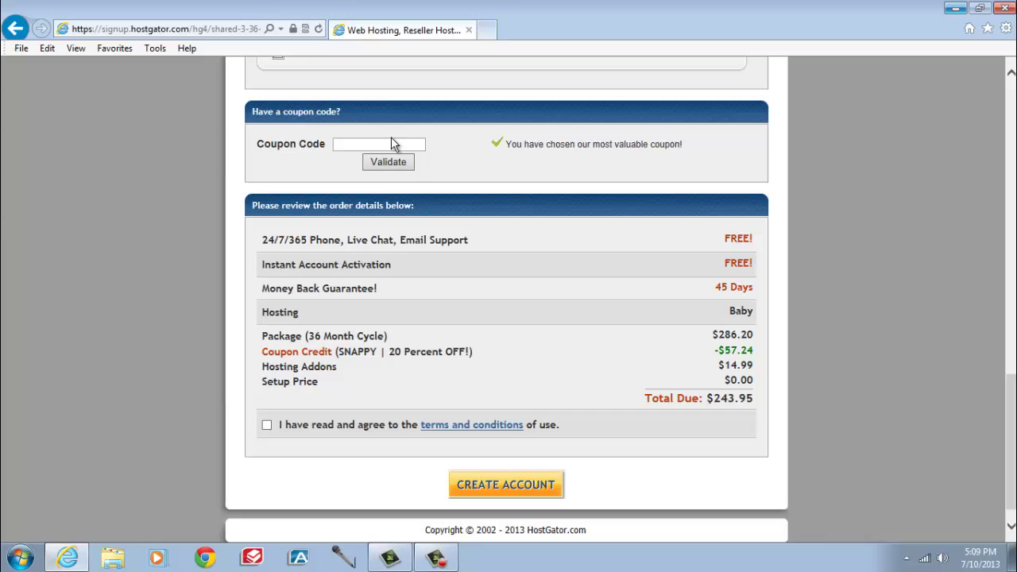
{"action": "type", "text": "soloblogger"}
{"action": "left_click", "coordinate": [395, 165]}
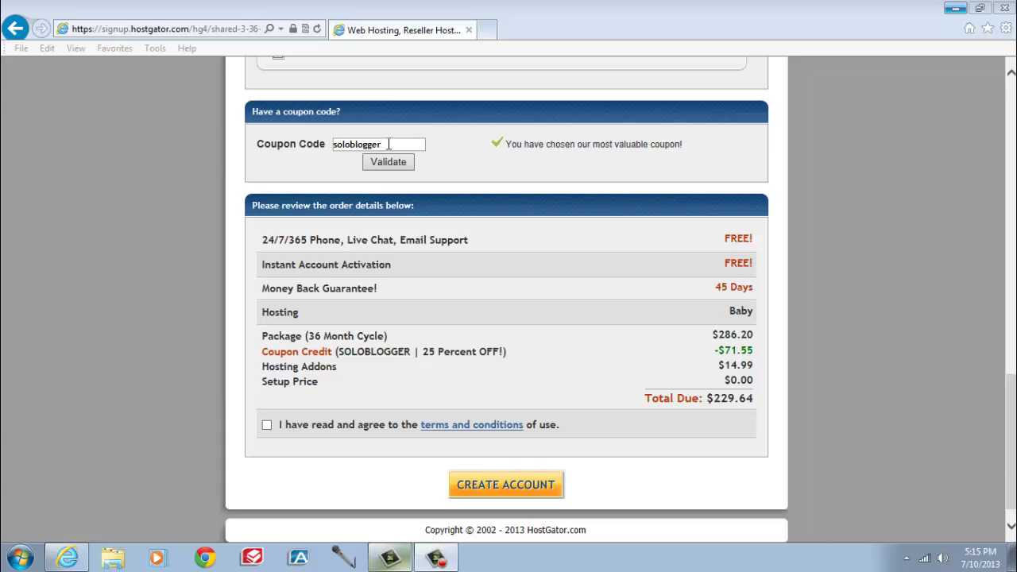
- Swap the coupon to worksmarter and validate it, bringing the total due to $0.01
{"action": "left_click", "coordinate": [389, 144]}
{"action": "key", "text": "BackSpace"}
{"action": "key", "text": "BackSpace"}
{"action": "key", "text": "BackSpace"}
{"action": "key", "text": "BackSpace"}
{"action": "key", "text": "BackSpace"}
{"action": "key", "text": "BackSpace"}
{"action": "key", "text": "BackSpace"}
{"action": "key", "text": "BackSpace"}
{"action": "key", "text": "BackSpace"}
{"action": "key", "text": "BackSpace"}
{"action": "key", "text": "BackSpace"}
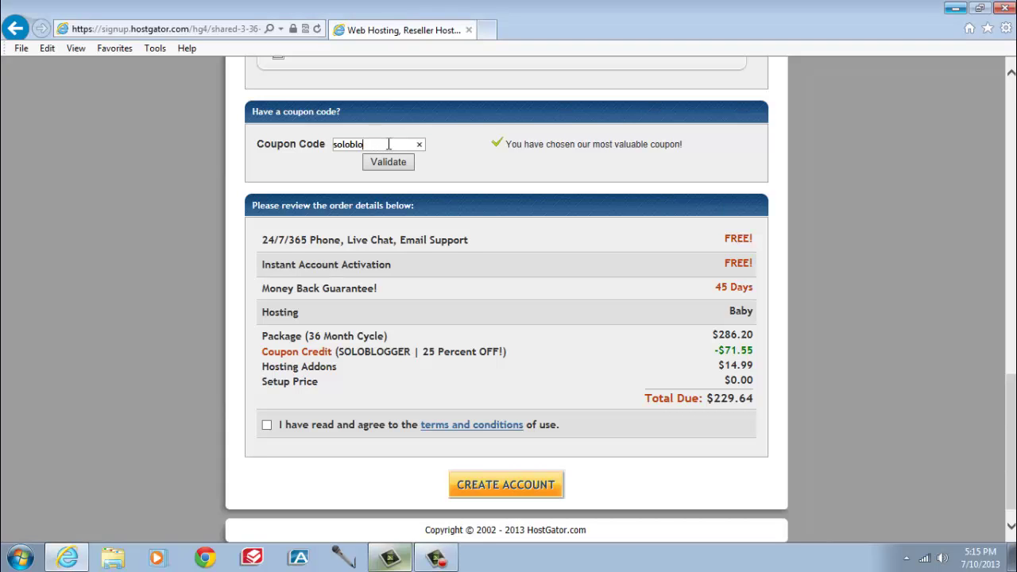
{"action": "type", "text": "worksmarter"}
{"action": "left_click", "coordinate": [381, 162]}
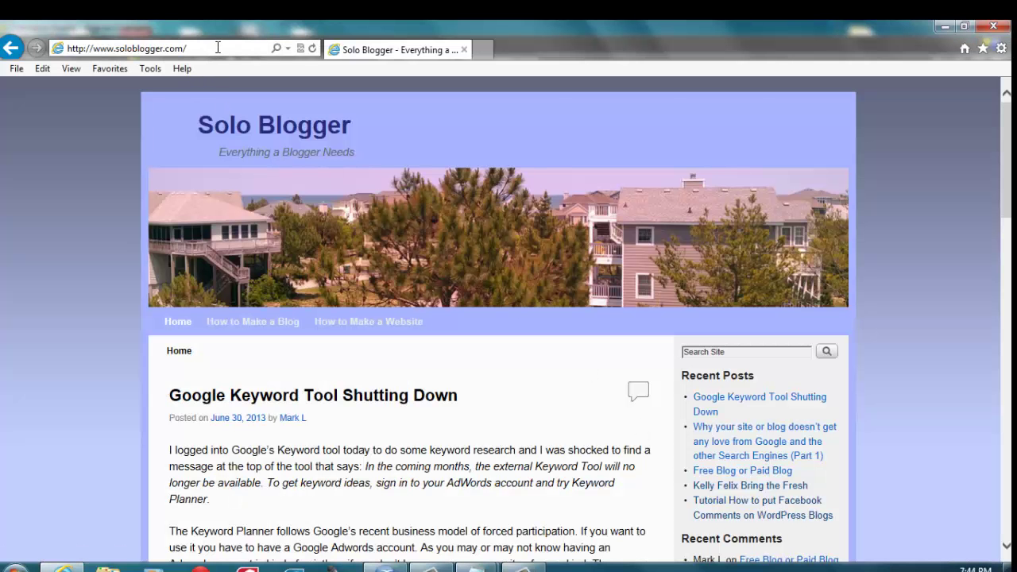
- Go to the domain's /cpanel address and log in with the account username and pasted password
{"action": "type", "text": "cpanel"}
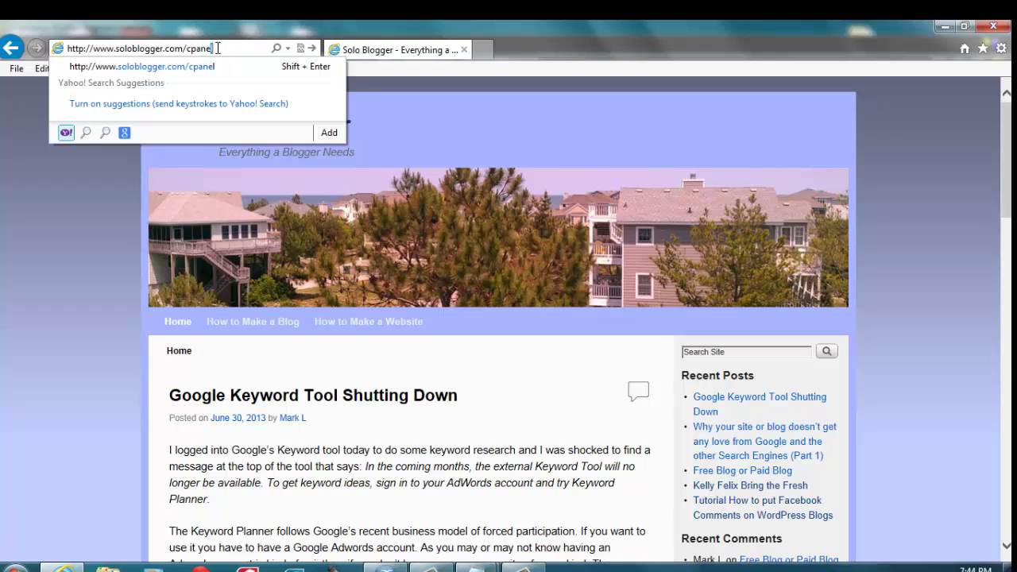
{"action": "key", "text": "Return"}
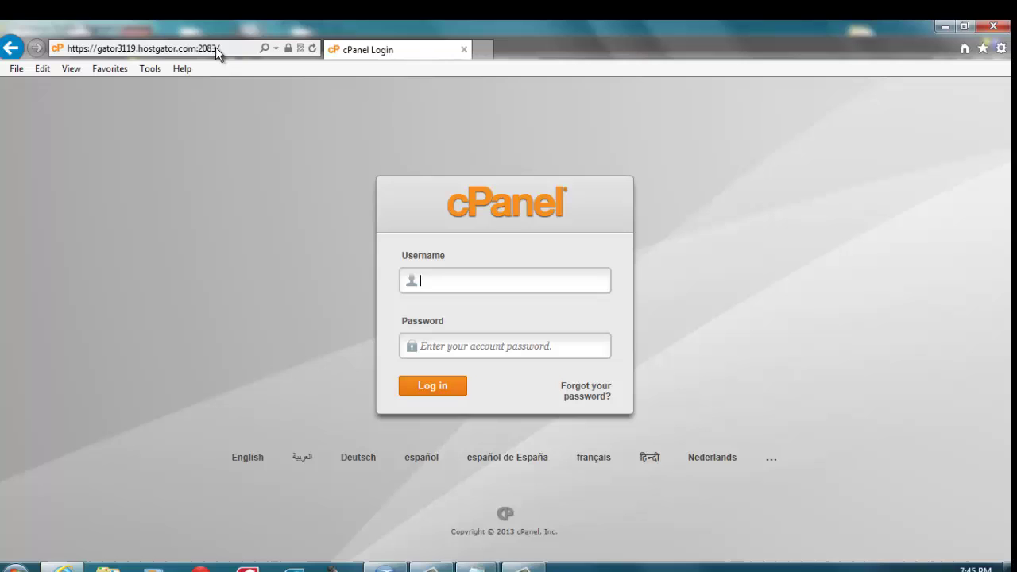
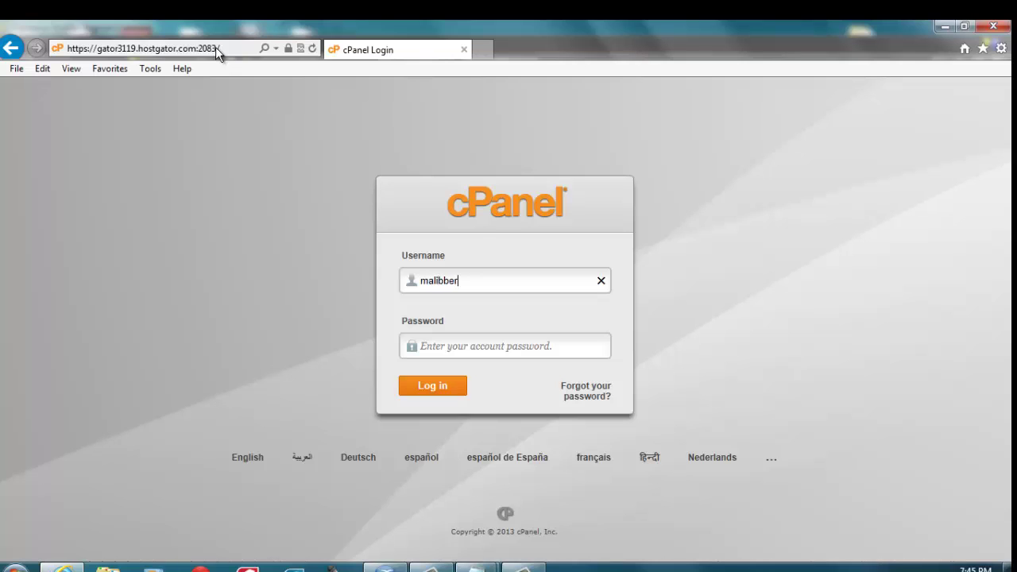
{"action": "left_click", "coordinate": [444, 343]}
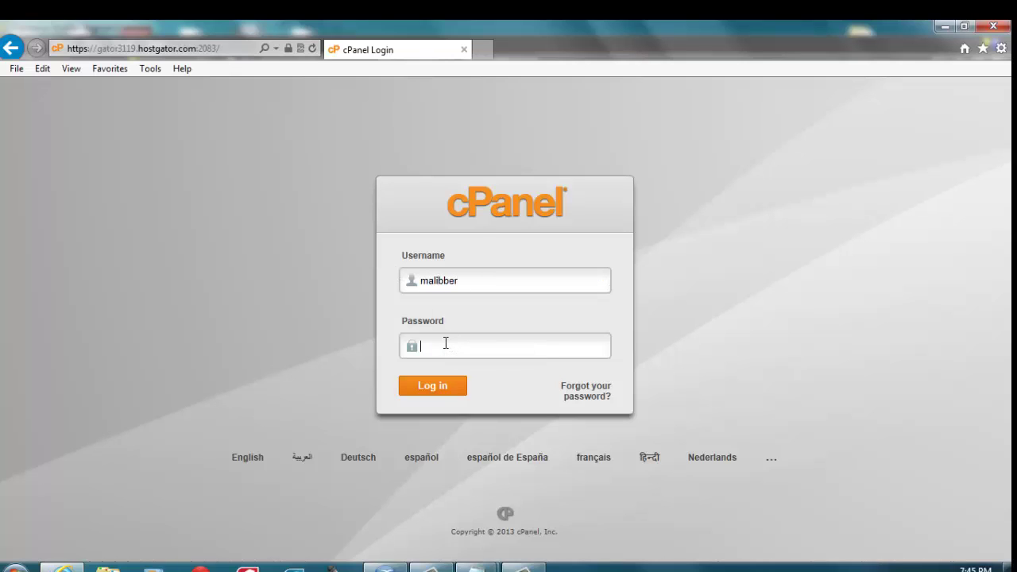
{"action": "right_click", "coordinate": [446, 344]}
{"action": "left_click", "coordinate": [485, 408]}
{"action": "left_click", "coordinate": [440, 387]}
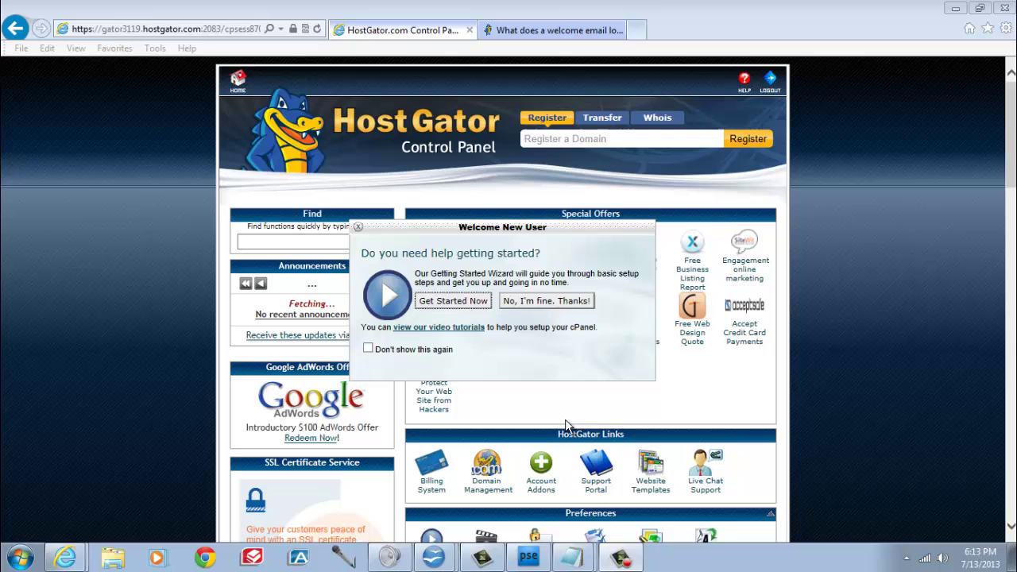
- Decline the welcome wizard with 'No, I'm fine, Thanks!' and launch QuickInstall from Software/Services
{"action": "left_click", "coordinate": [547, 303]}
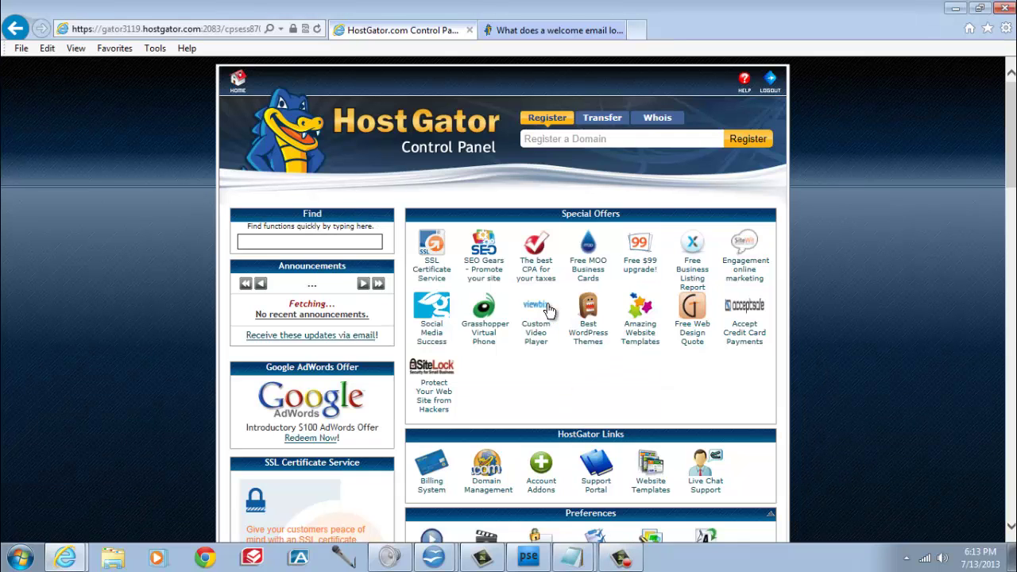
{"action": "scroll", "coordinate": [739, 302], "scroll_direction": "down", "scroll_amount": 10}
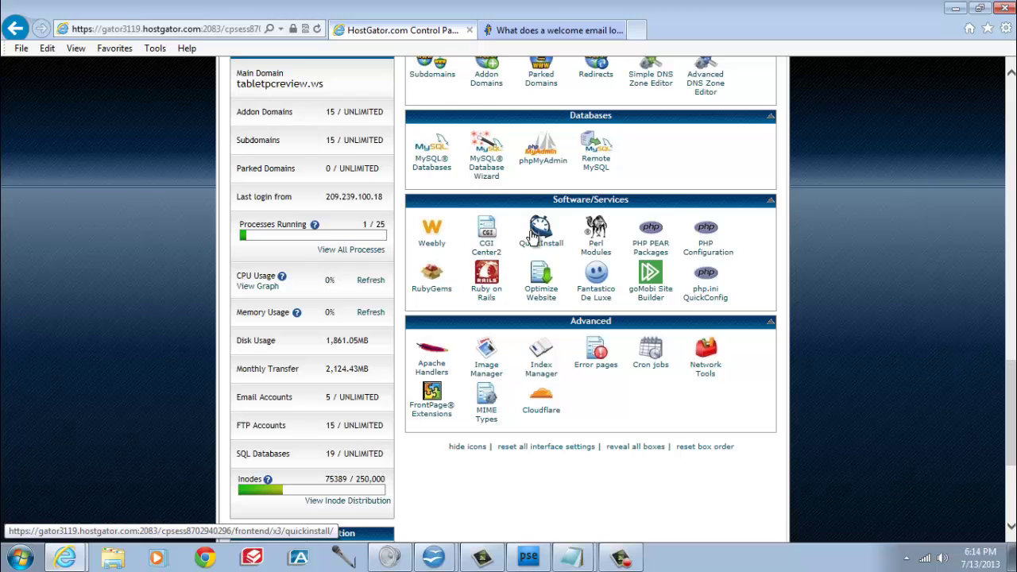
{"action": "left_click", "coordinate": [538, 232]}
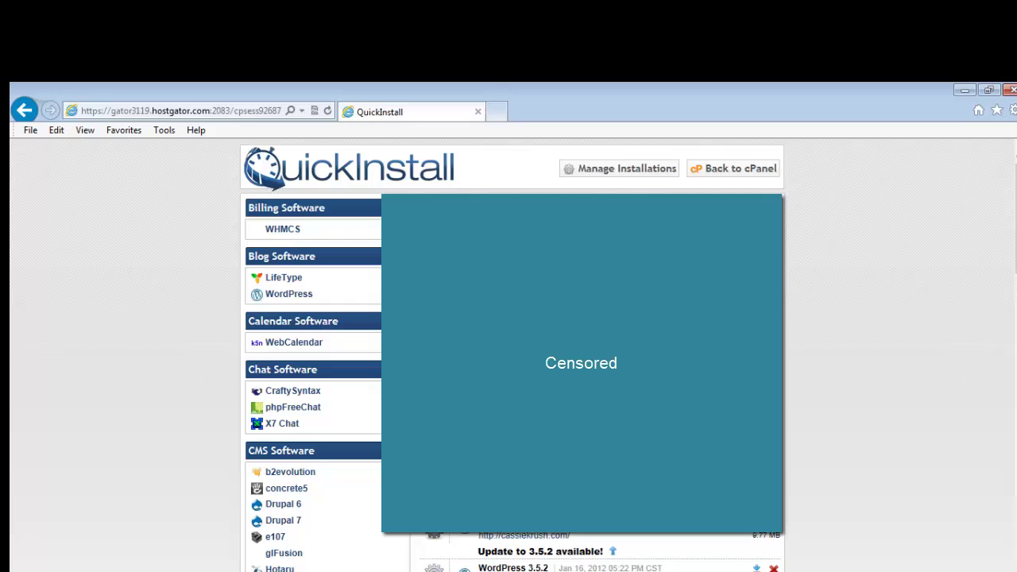
- Choose WordPress under Blog Software and continue to its install form for soloblogger.com
{"action": "left_click", "coordinate": [295, 293]}
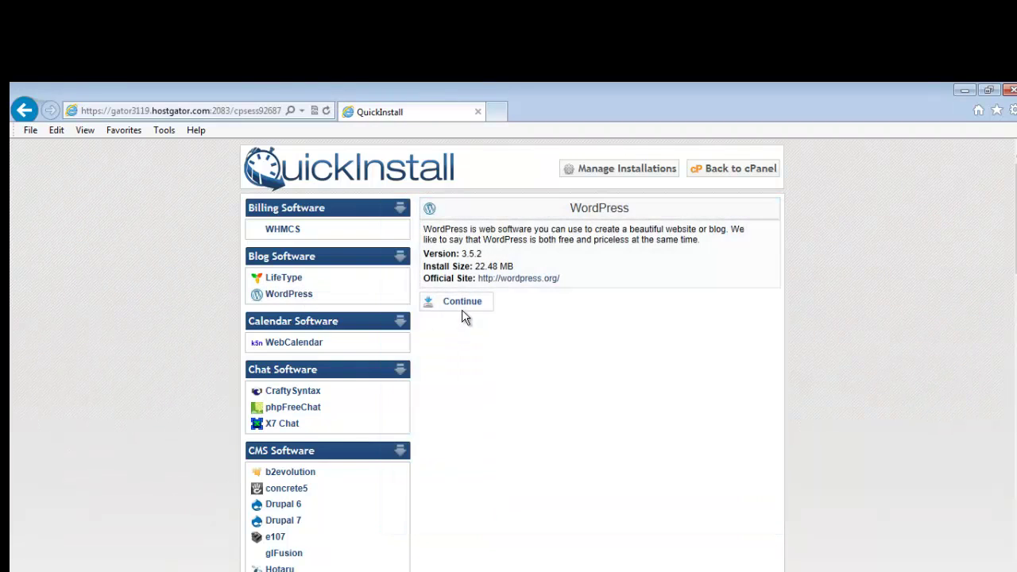
{"action": "left_click", "coordinate": [465, 309]}
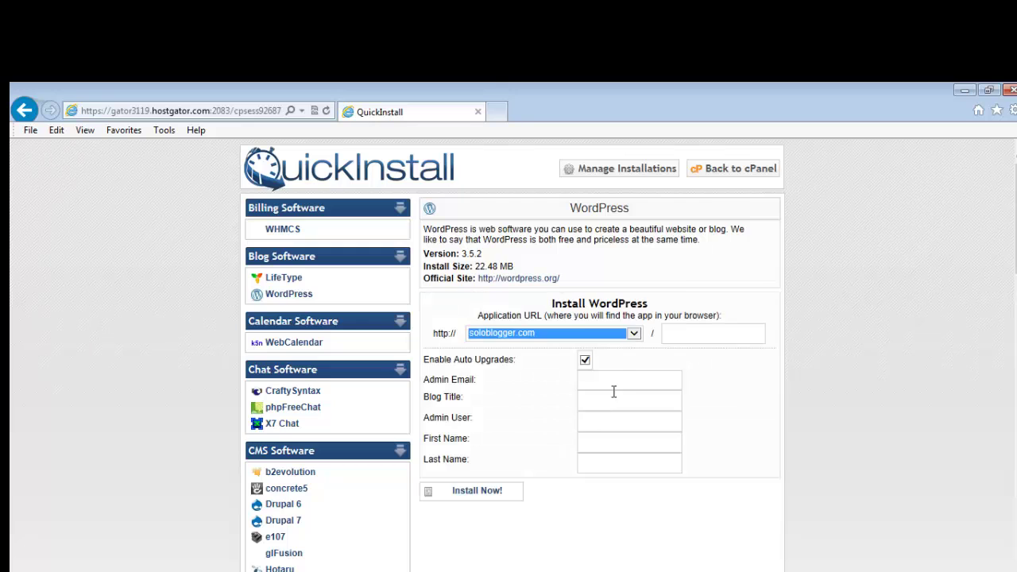
{"action": "left_click", "coordinate": [623, 380]}
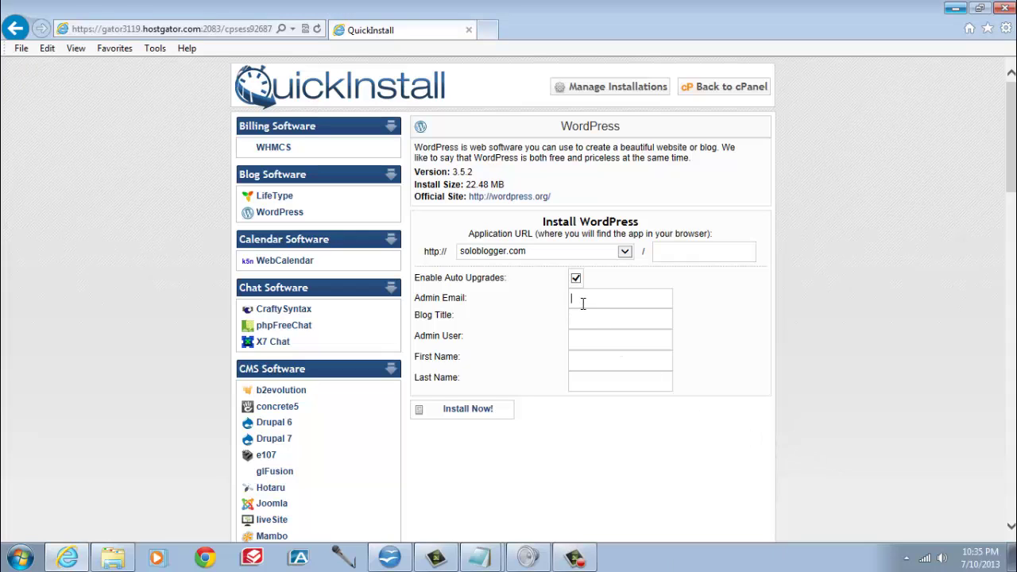
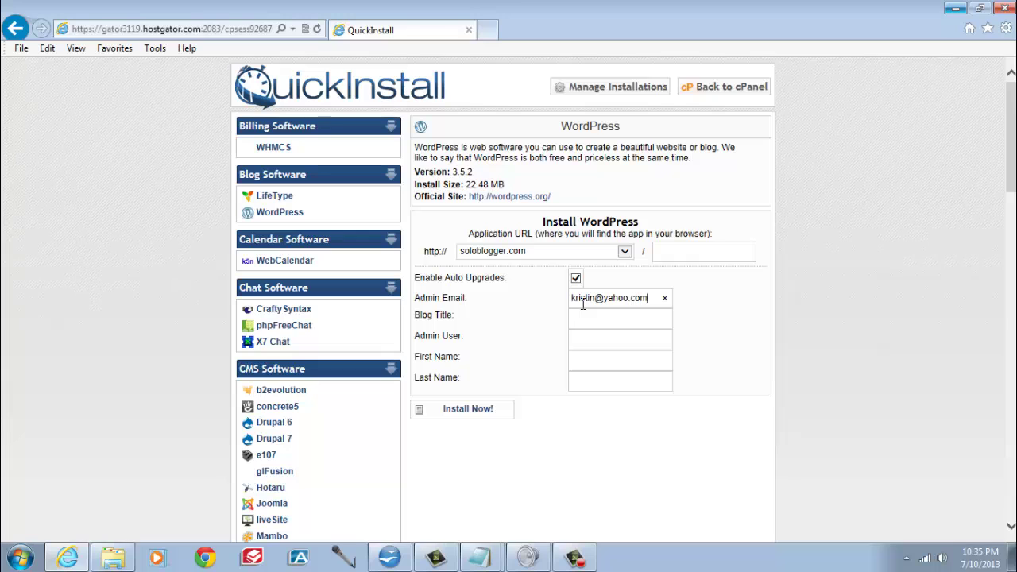
- Enter the admin e-mail, blog title 'Solo Blogger', admin user and names, then install WordPress
{"action": "key", "text": "Tab"}
{"action": "type", "text": "Solo "}
{"action": "type", "text": "Blogger"}
{"action": "type", "text": "Kristin"}
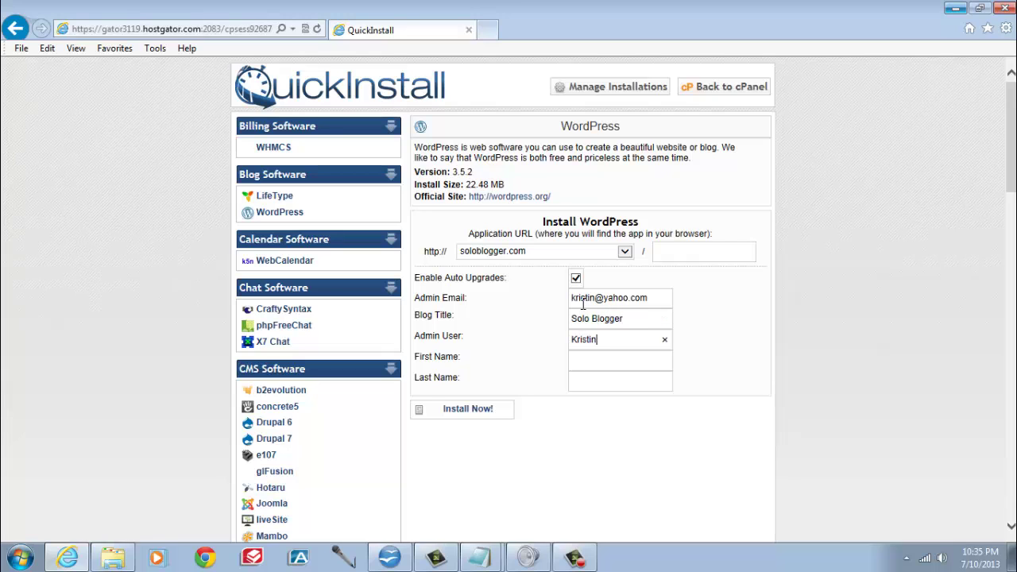
{"action": "type", "text": "Kristin"}
{"action": "type", "text": "N"}
{"action": "left_click", "coordinate": [639, 431]}
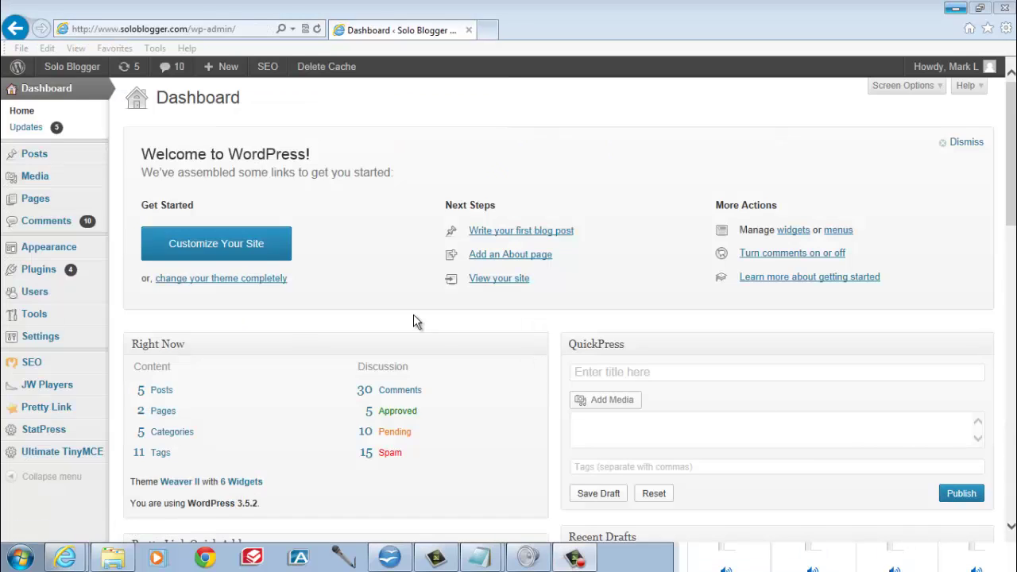
- Start a new blog post via Posts > Add New in the dashboard sidebar
{"action": "mouse_move", "coordinate": [32, 157]}
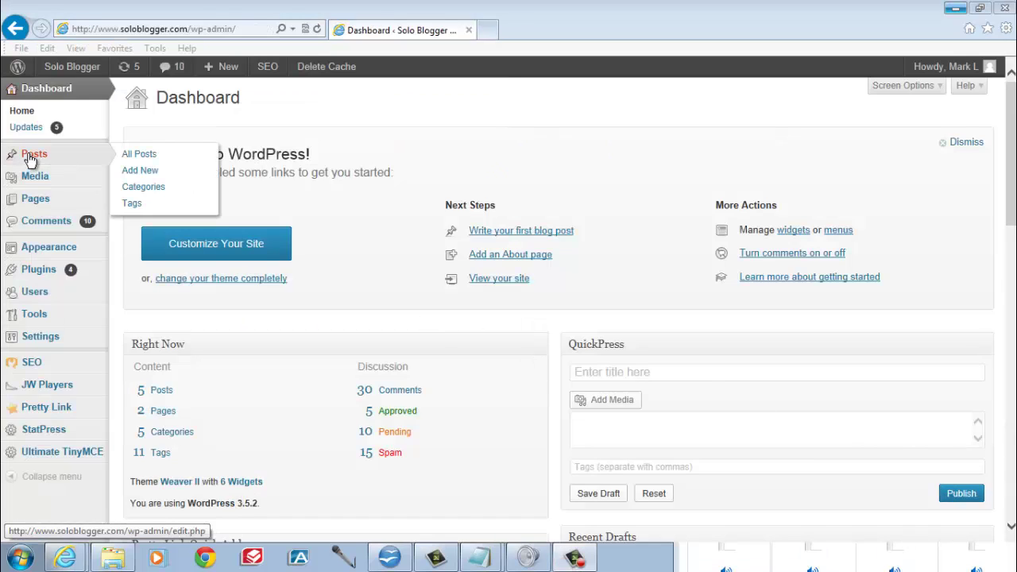
{"action": "left_click", "coordinate": [139, 171]}
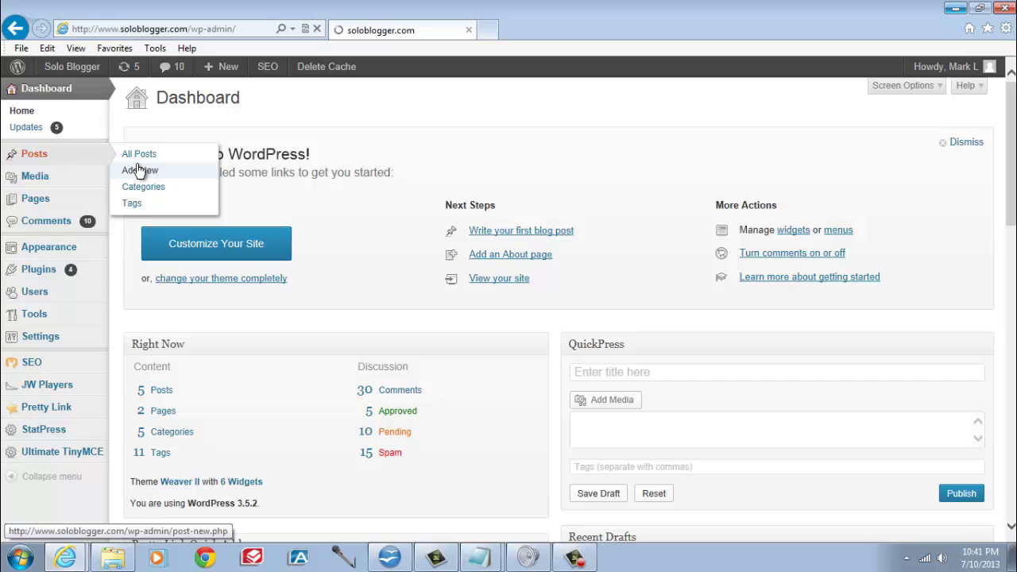